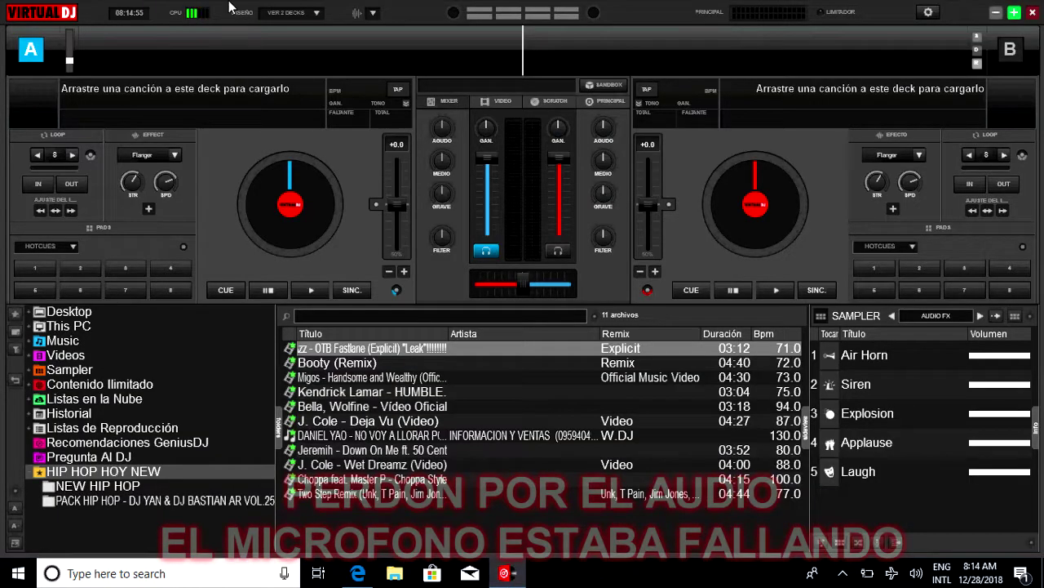
View the list of installed skins in the settings and close the settings window
click(927, 13)
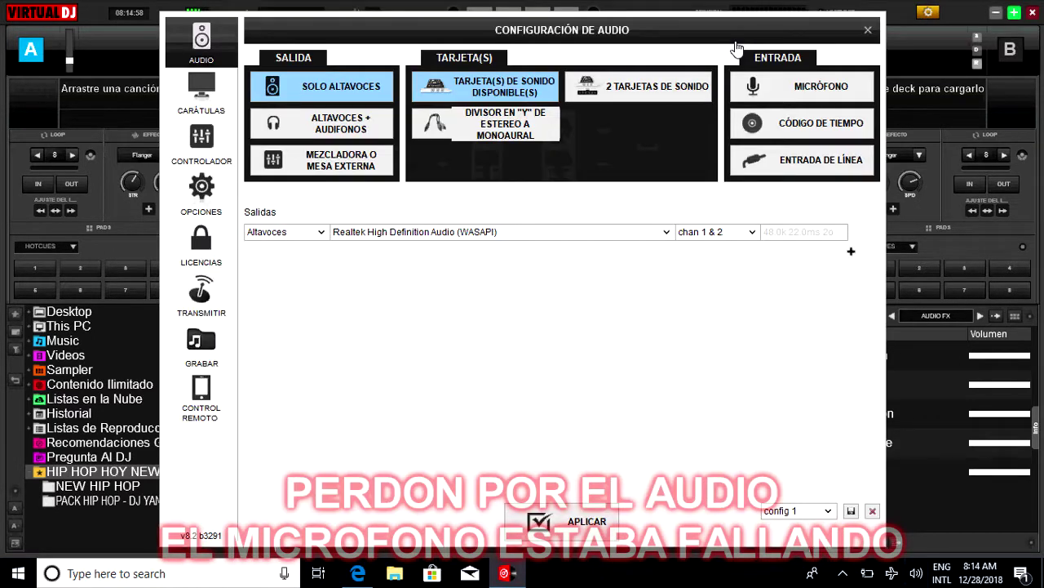
click(200, 78)
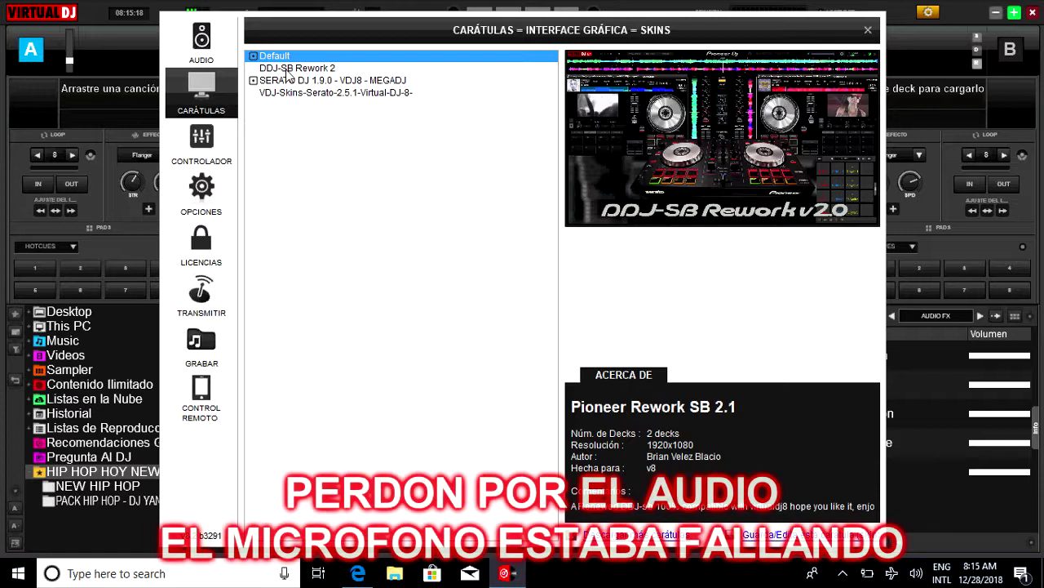
click(866, 31)
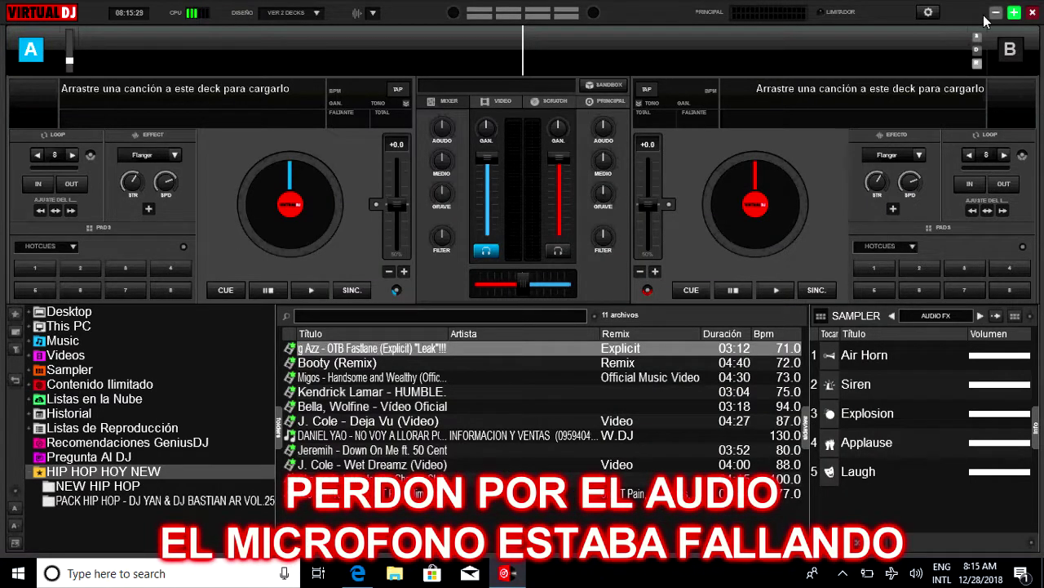
Load the OTB Fastlane (Explicit) track onto deck A, play it, and minimize the program to show the desktop
drag(307, 359, 293, 236)
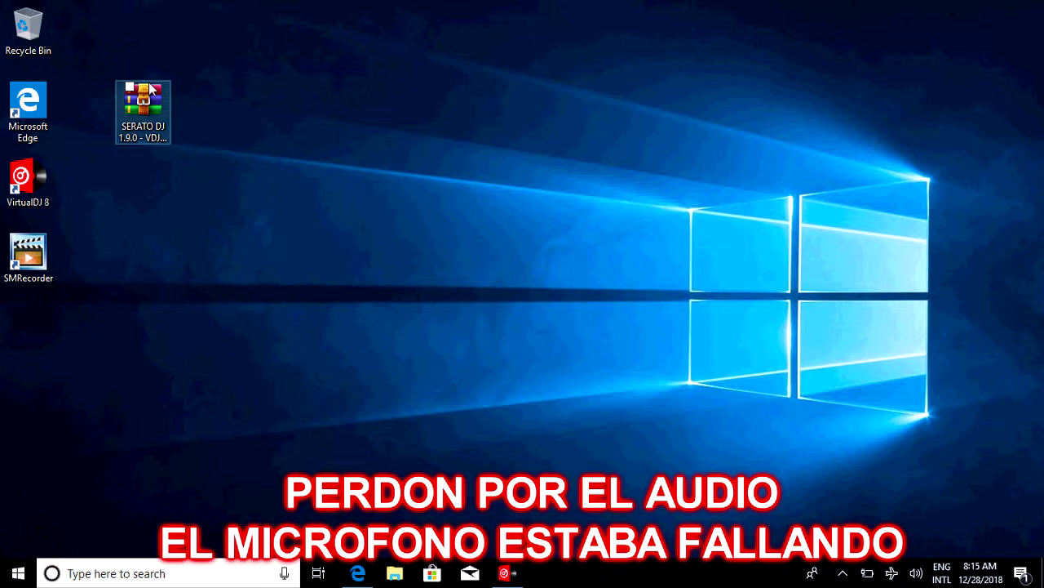
mouse_move(150, 88)
mouse_down()
mouse_move(188, 45)
mouse_move(147, 50)
mouse_move(151, 90)
mouse_up()
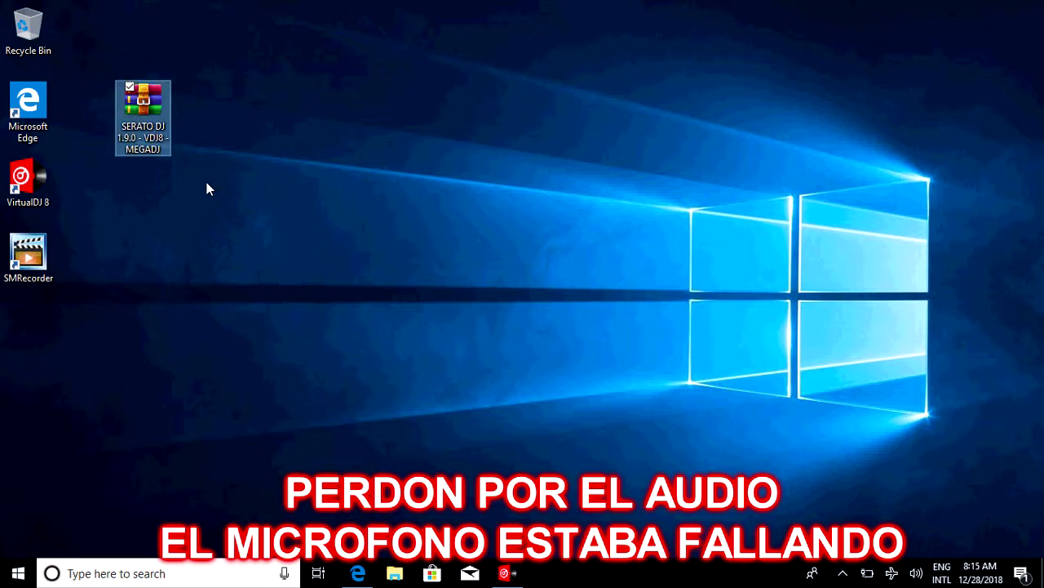
click(260, 254)
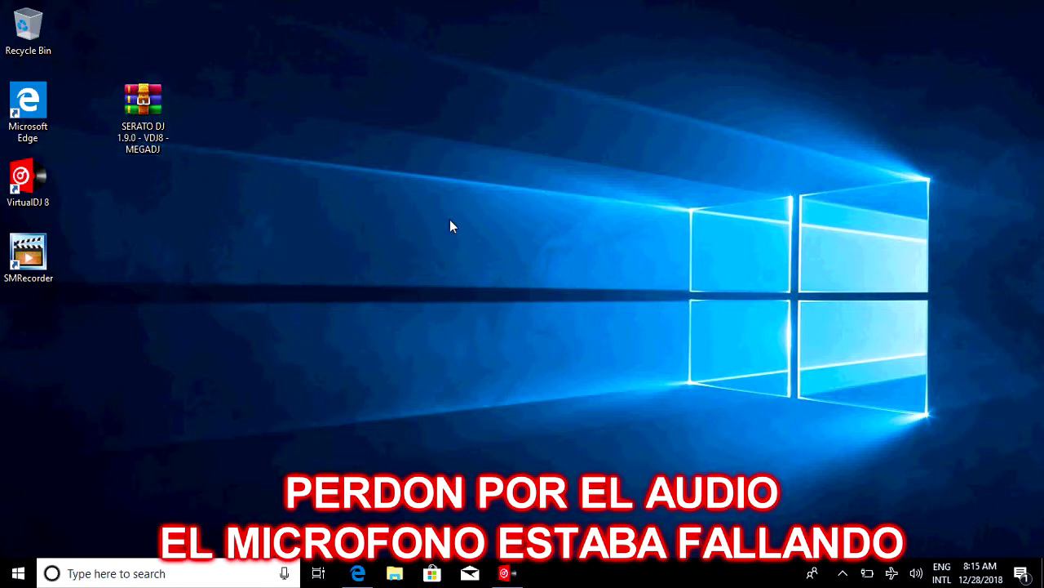
click(506, 573)
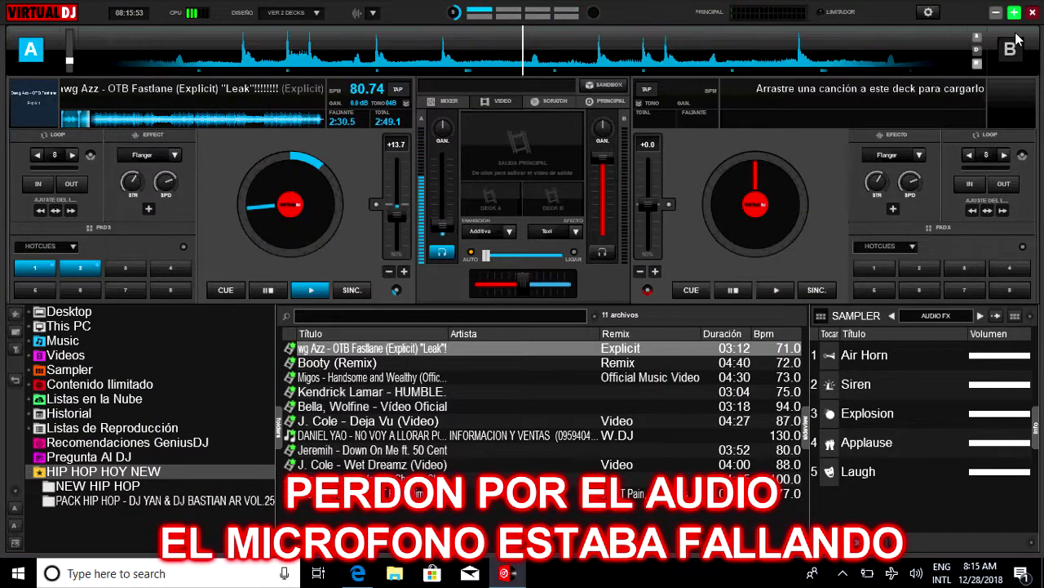
click(990, 15)
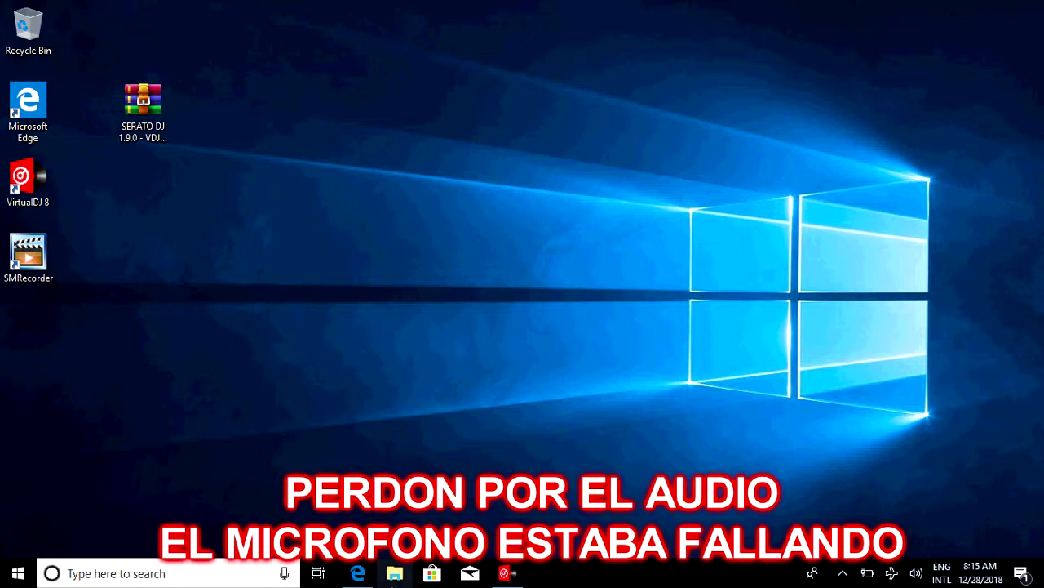
Open the Skins folder inside Documents\VirtualDJ in File Explorer
click(395, 573)
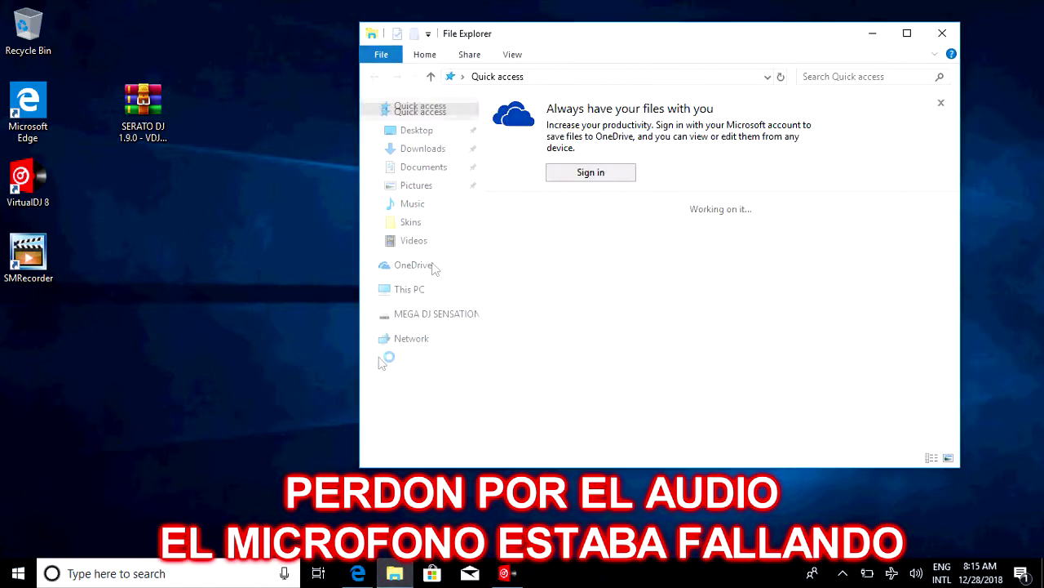
click(424, 168)
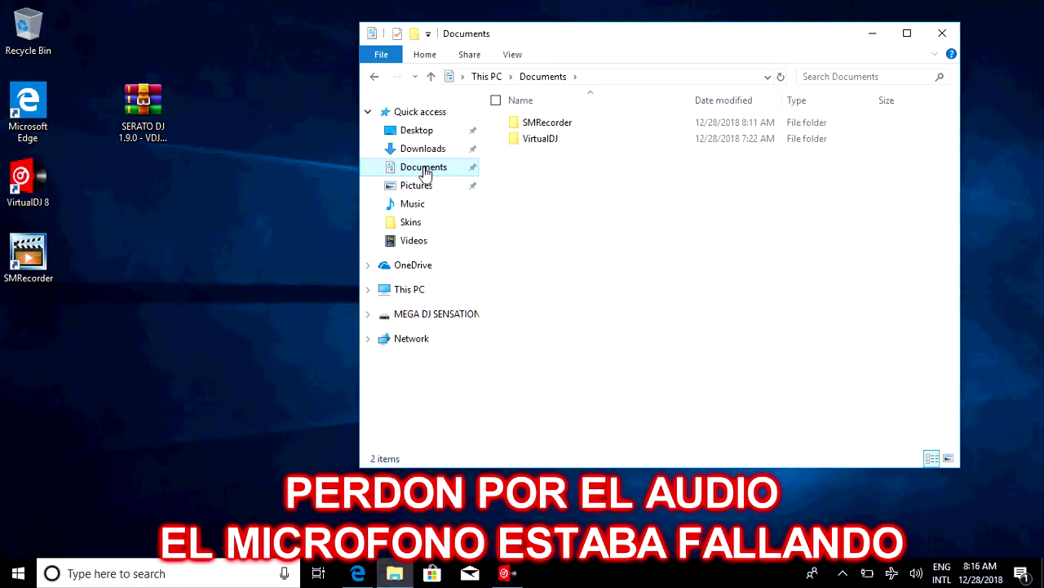
double_click(540, 139)
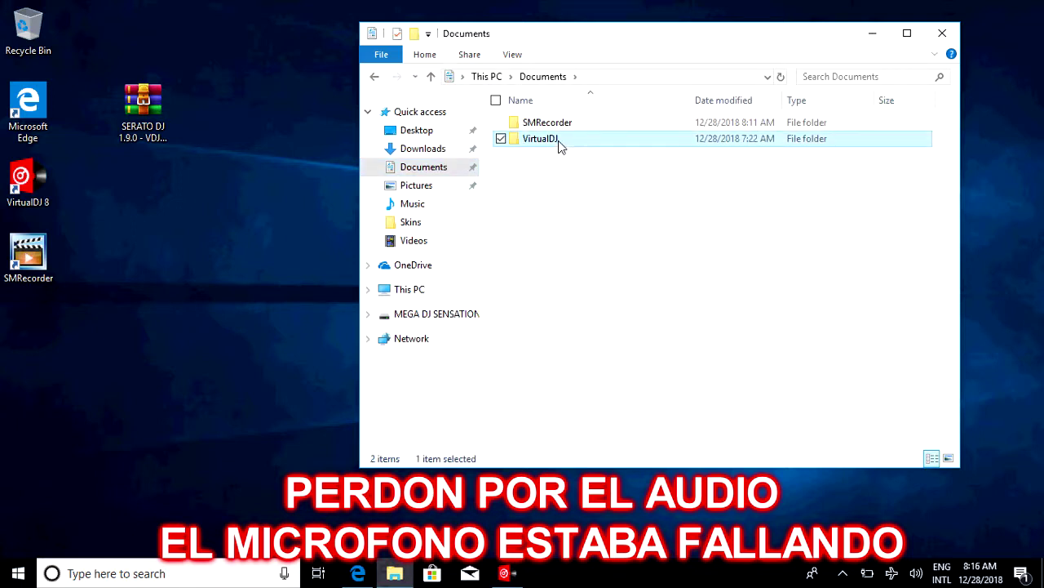
double_click(552, 283)
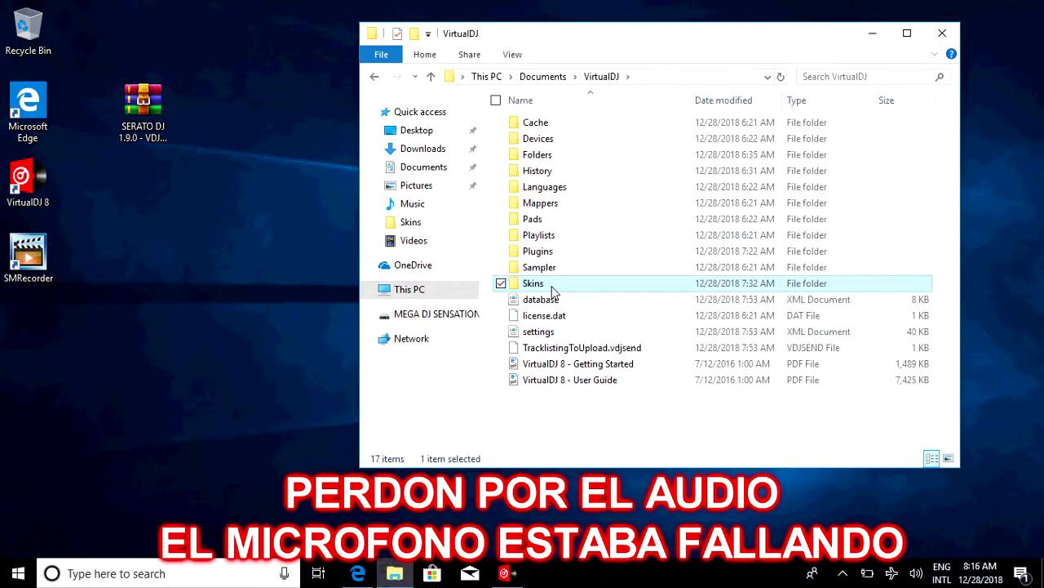
Try to copy the SERATO DJ 1.9.0 - VDJ8 - MEGADJ archive from the desktop into the Skins folder
right_click(136, 113)
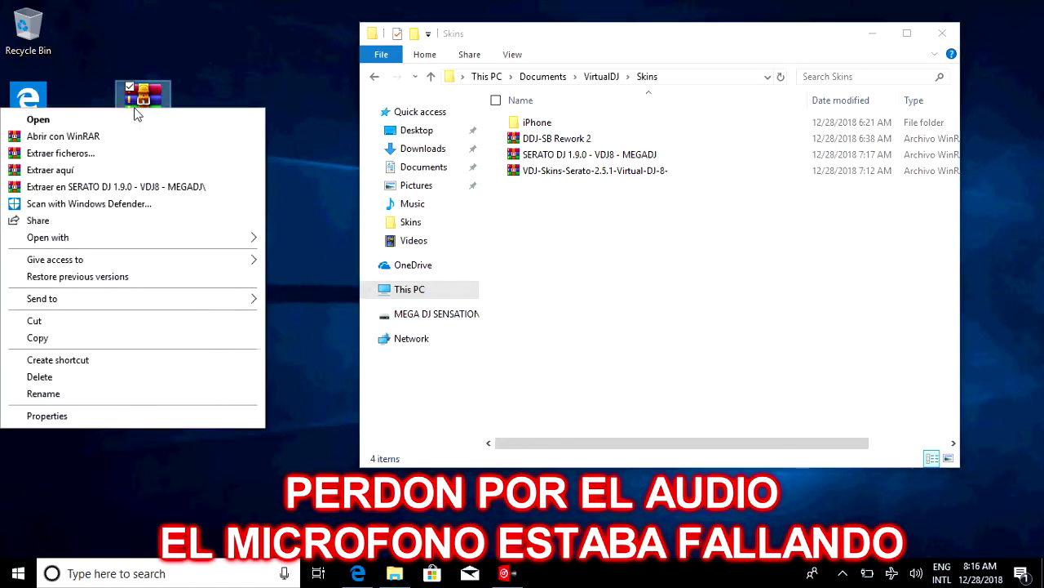
click(48, 338)
click(576, 254)
right_click(576, 248)
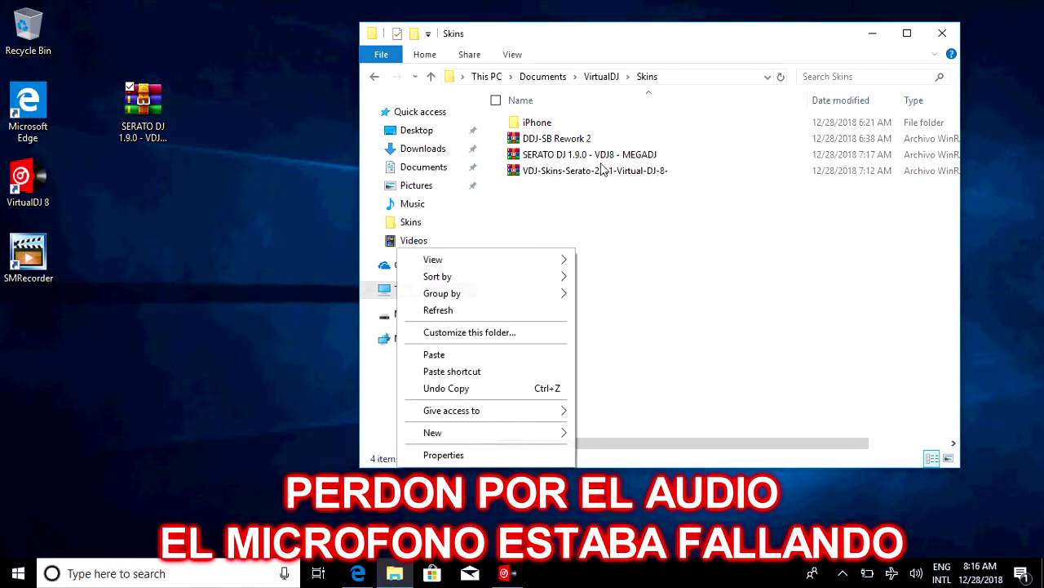
click(457, 356)
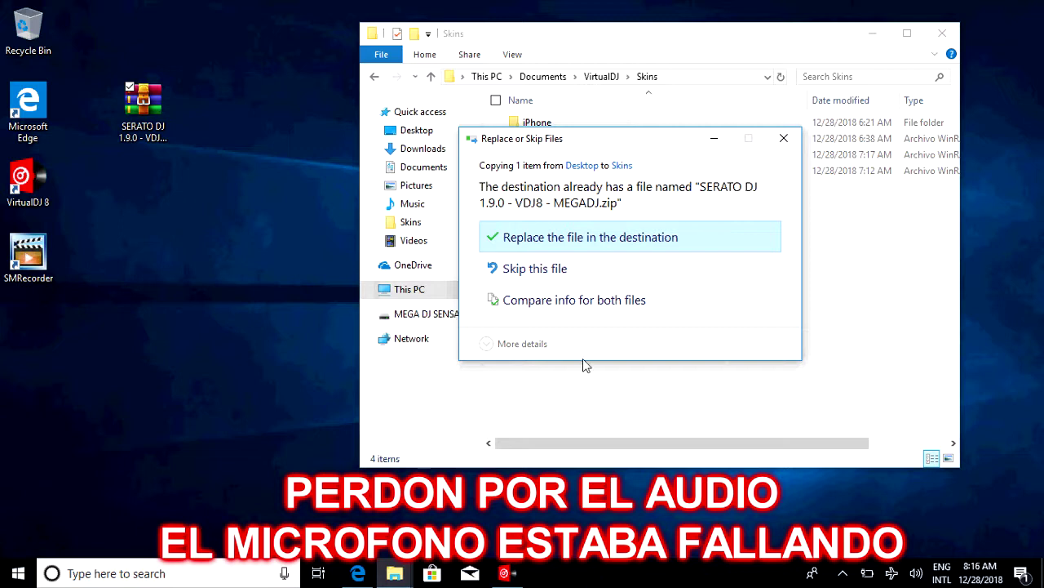
click(784, 138)
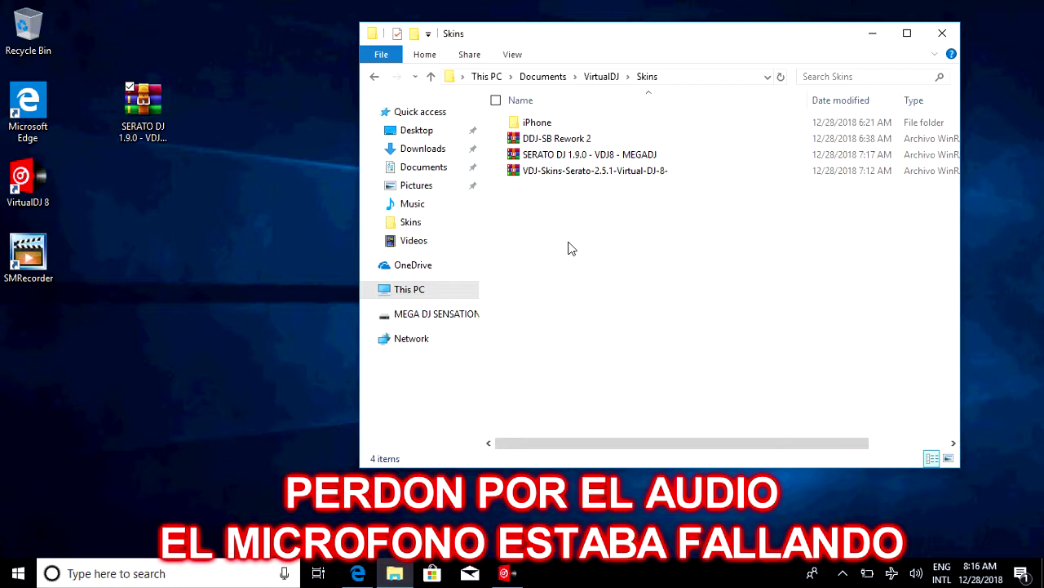
Switch to VirtualDJ, apply the SERATO DJ 1.9.0 - VDJ8 - MEGADJ skin in the settings, and close the settings window
click(506, 573)
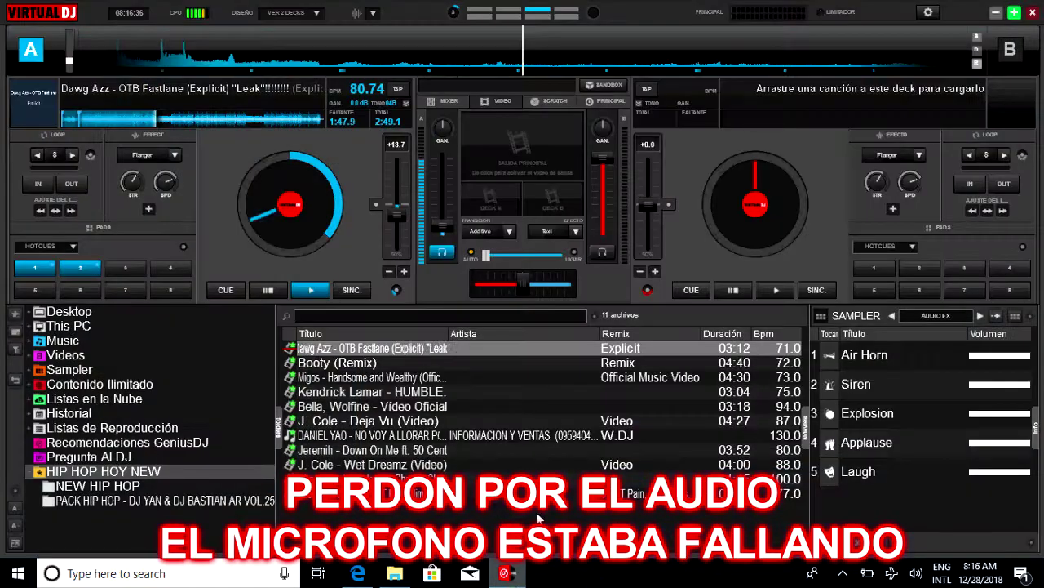
click(929, 12)
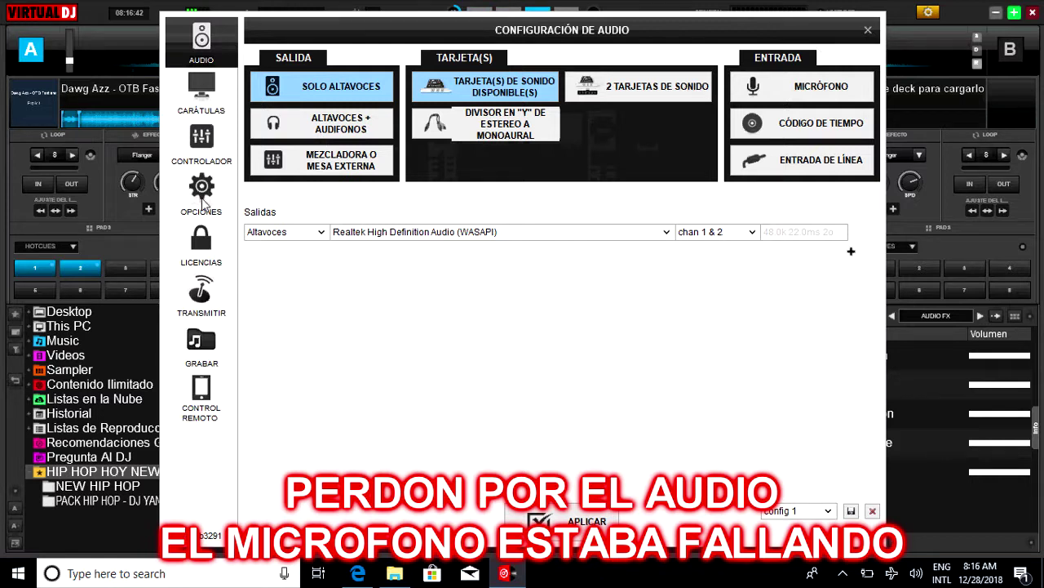
click(203, 92)
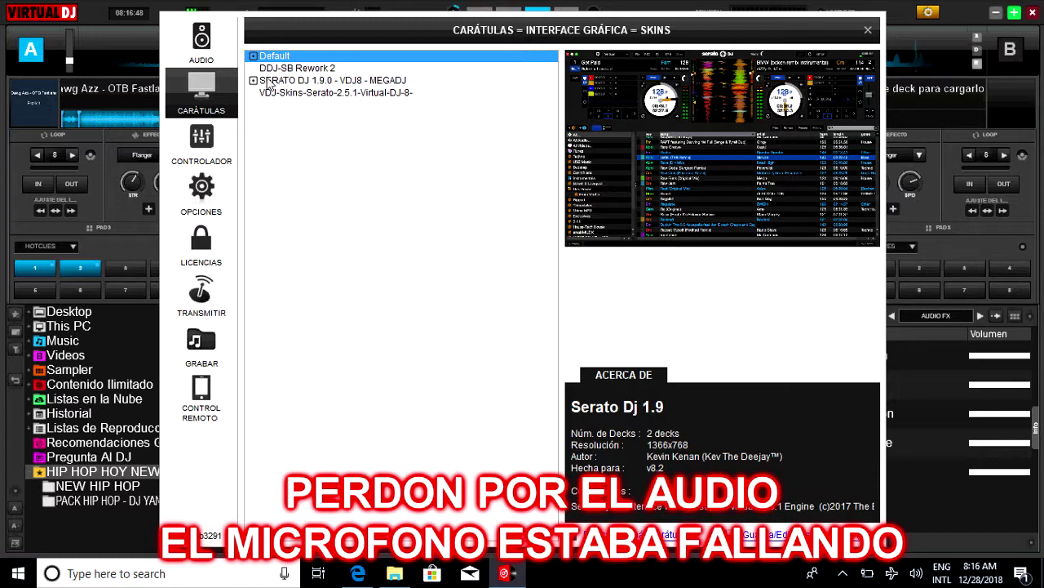
click(328, 91)
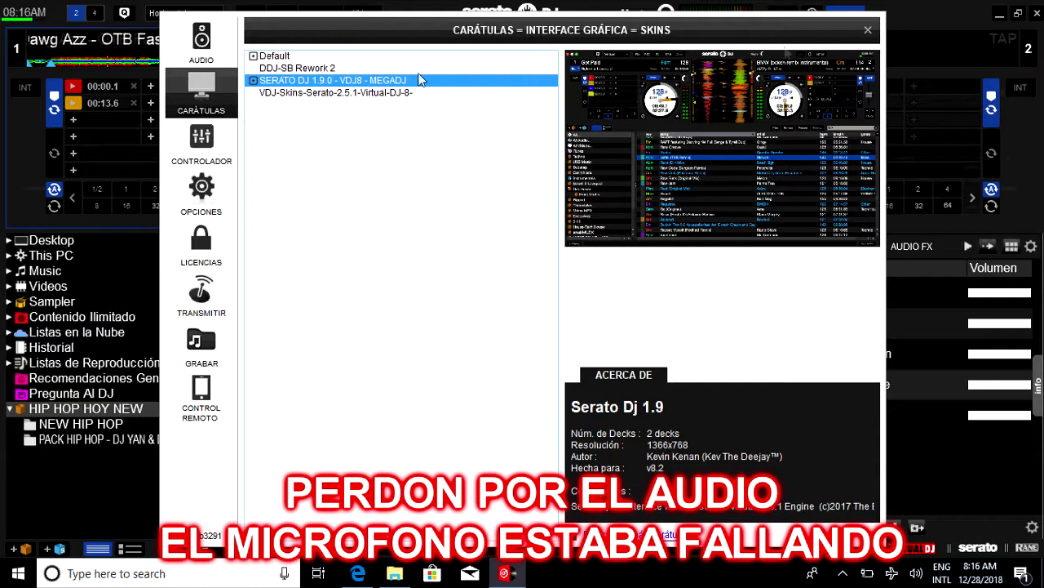
click(868, 31)
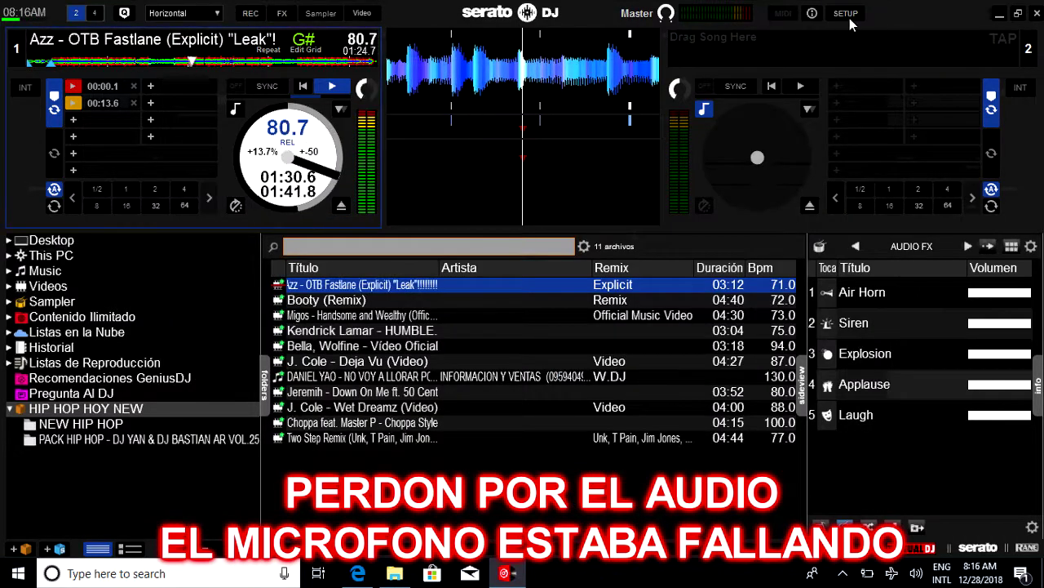
Try the VDJ-Skins-Serato-2.5.1-Virtual-DJ-8- skin and switch back to the SERATO DJ 1.9.0 - VDJ8 - MEGADJ skin
click(847, 14)
click(198, 96)
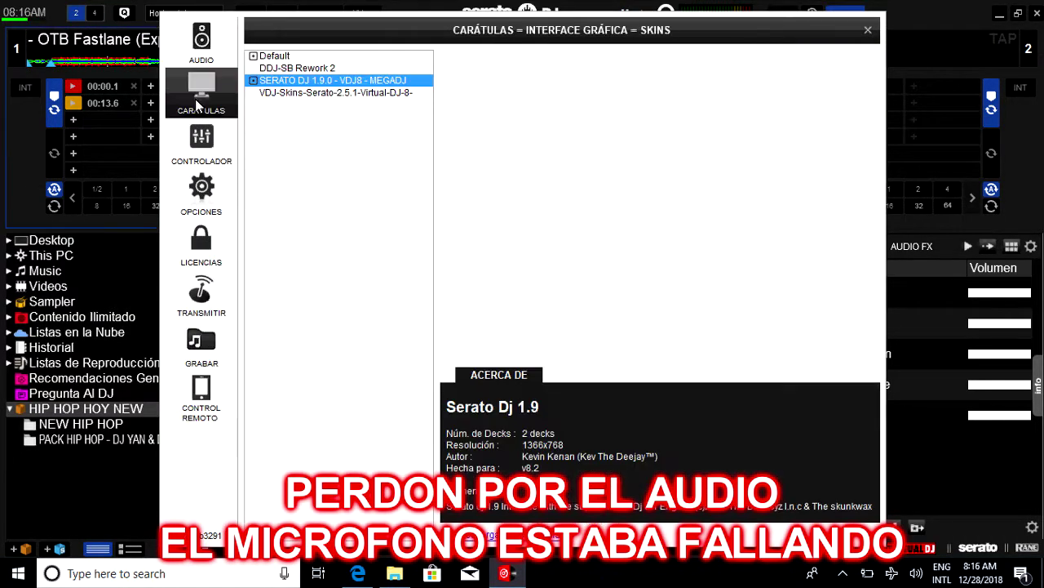
click(865, 31)
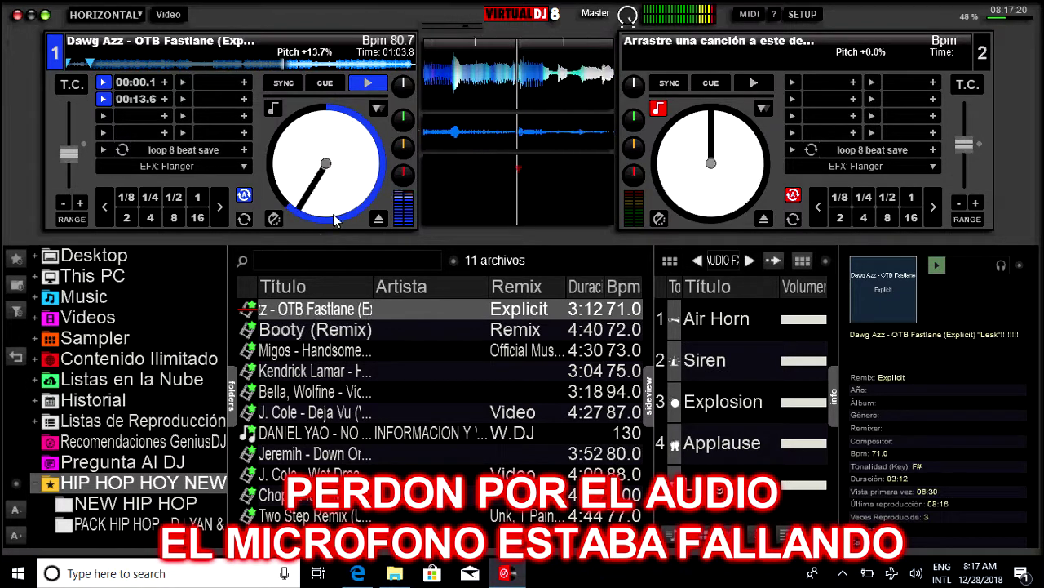
click(802, 14)
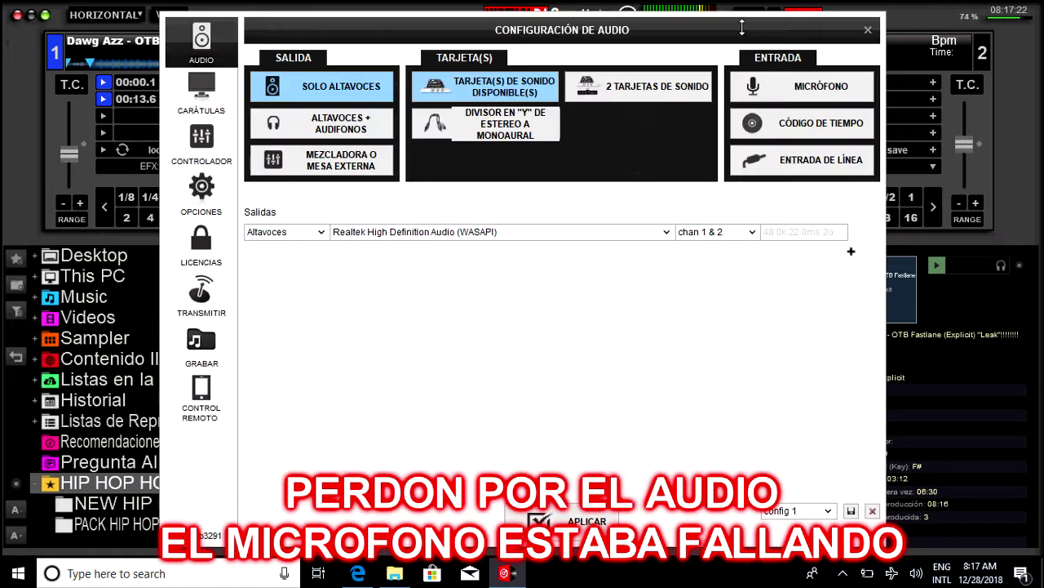
click(204, 117)
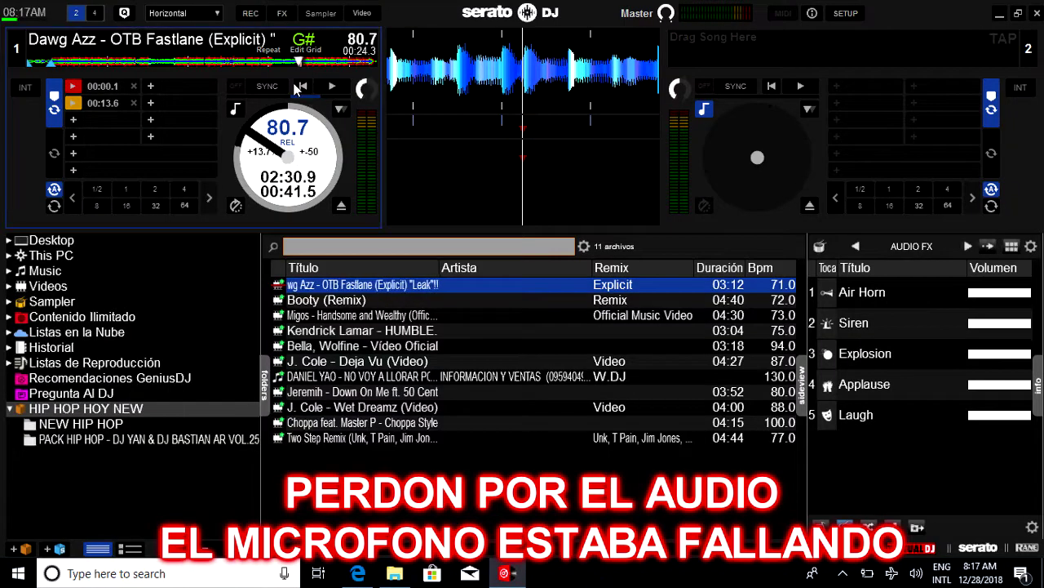
Move the OTB Fastlane track on deck 1 back to its beginning and play it
drag(300, 70, 30, 62)
click(330, 89)
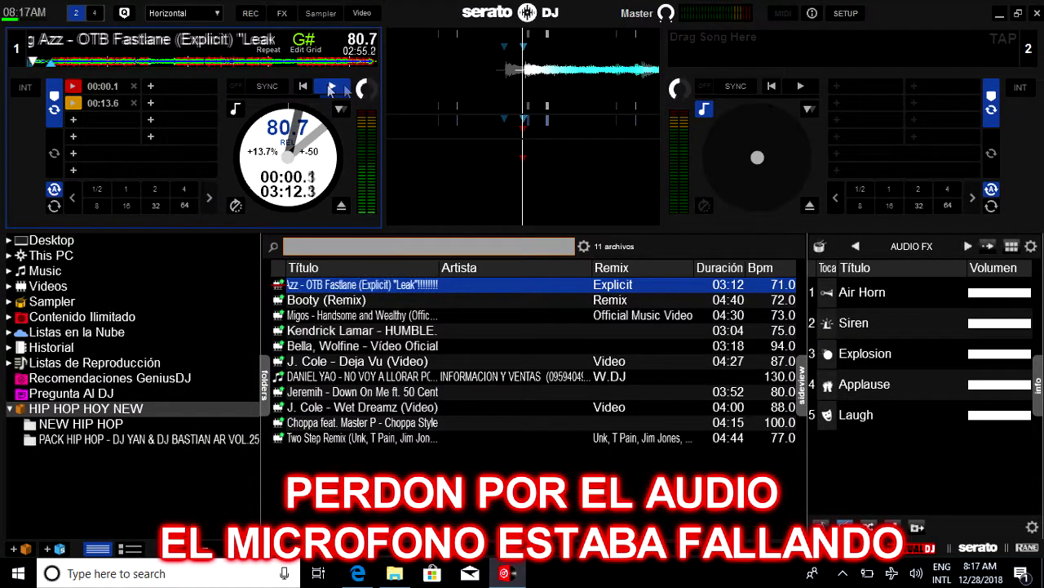
Examine the skins page, the compatible MIDI/HID controller list and the licences page in the settings, and close the settings
click(844, 14)
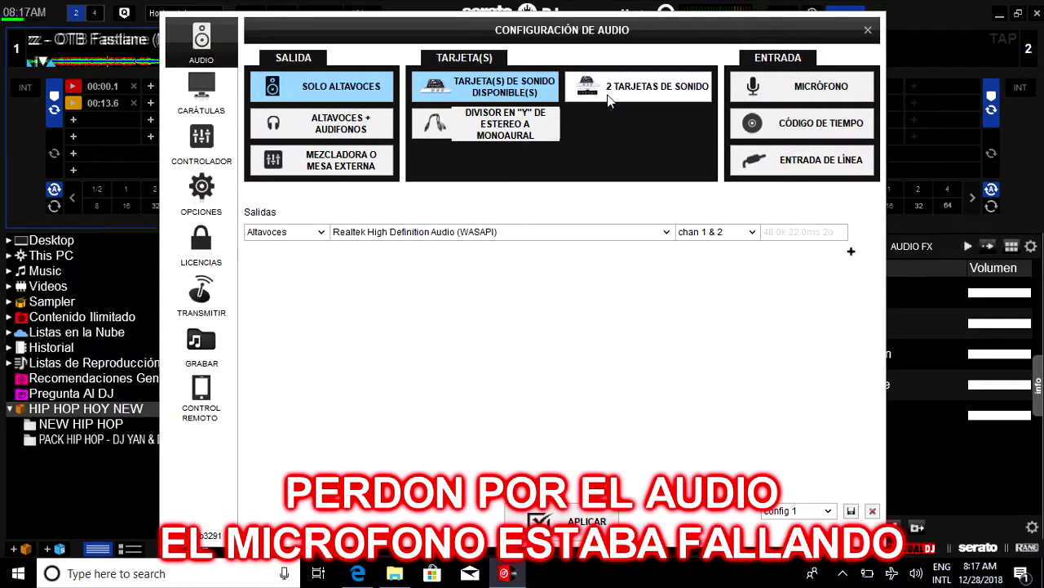
click(197, 108)
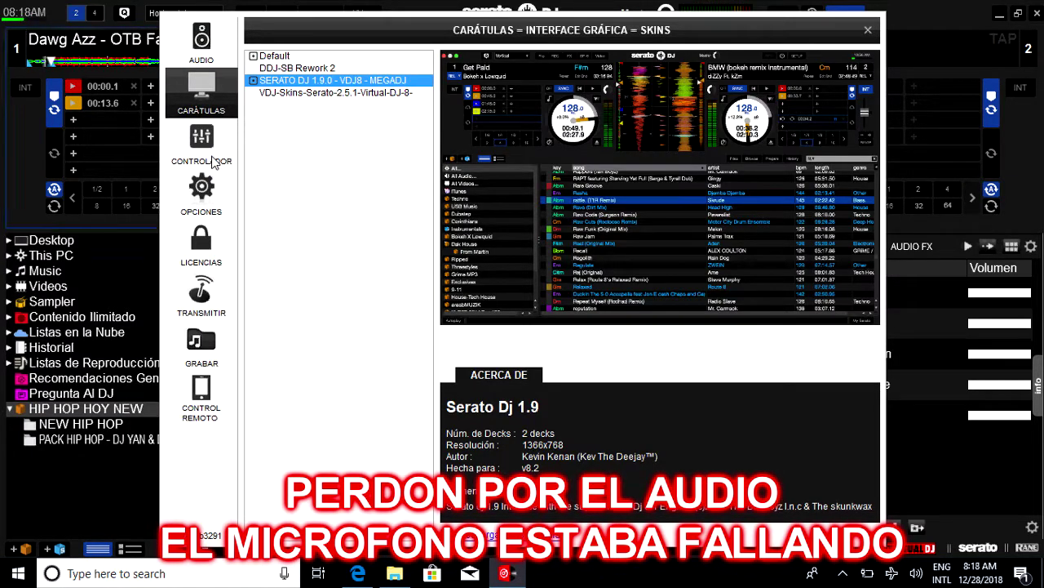
click(212, 161)
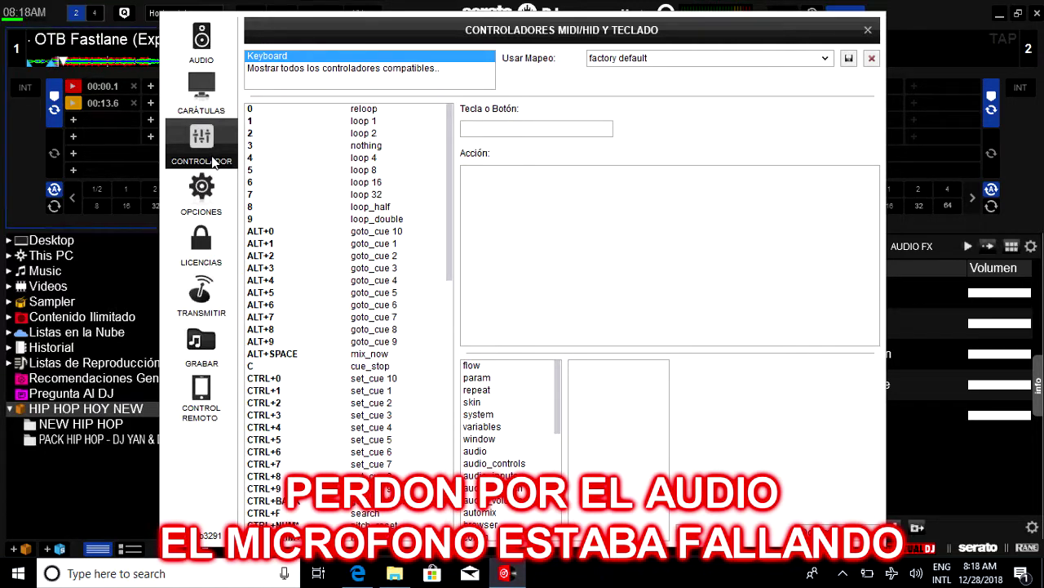
click(351, 76)
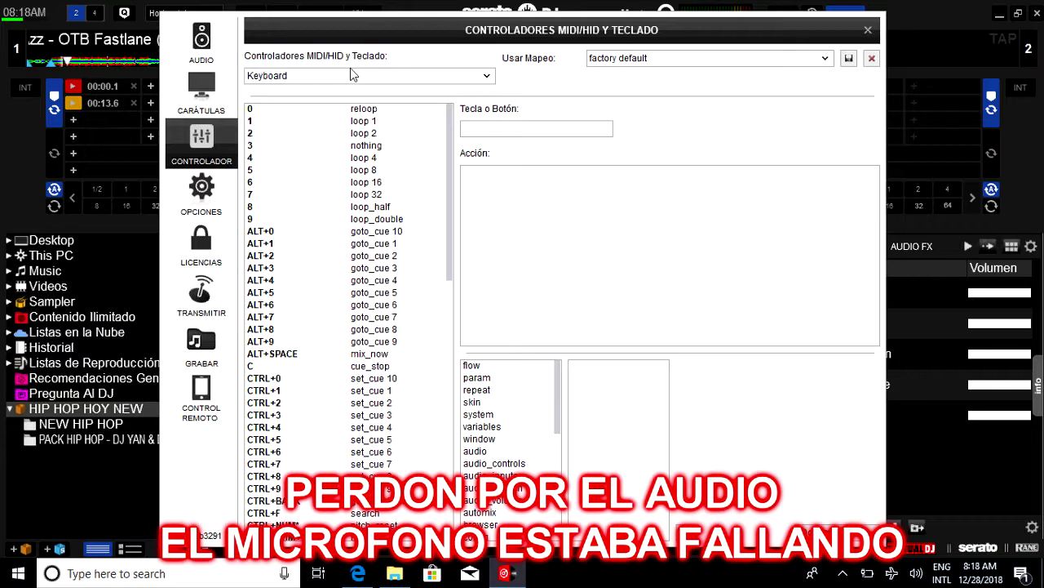
click(430, 75)
drag(491, 112, 497, 319)
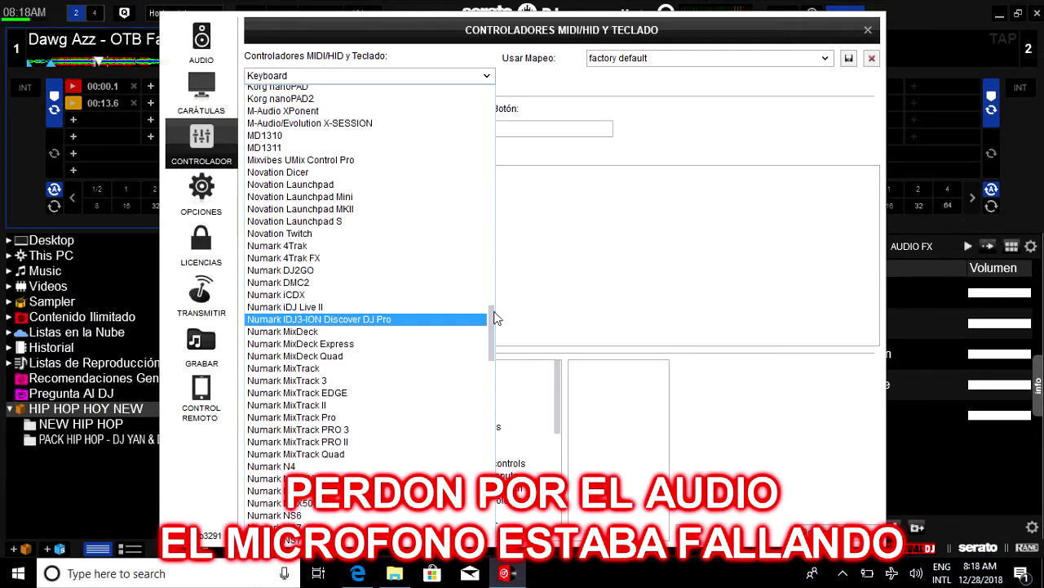
click(559, 84)
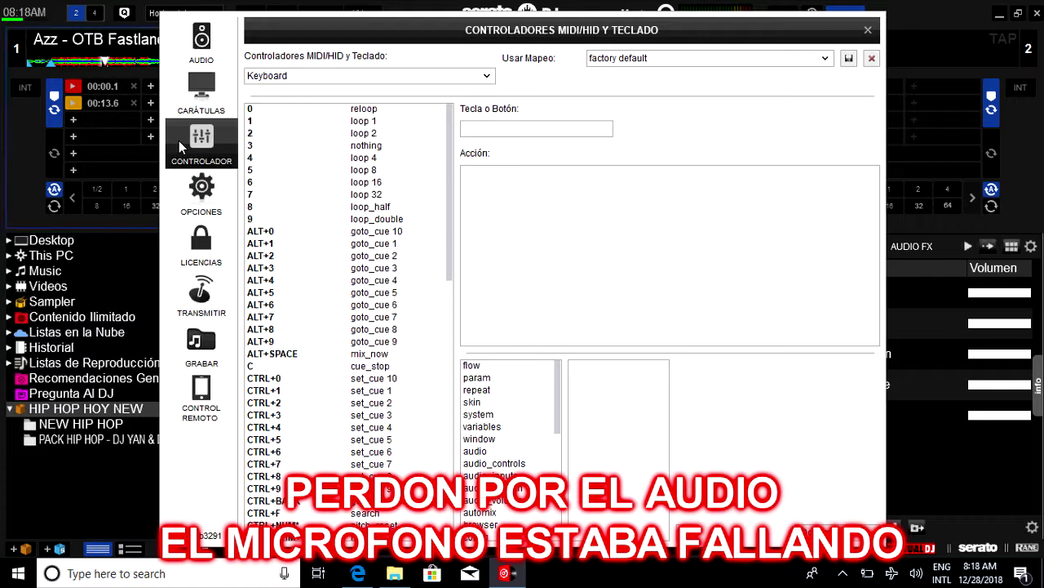
click(207, 259)
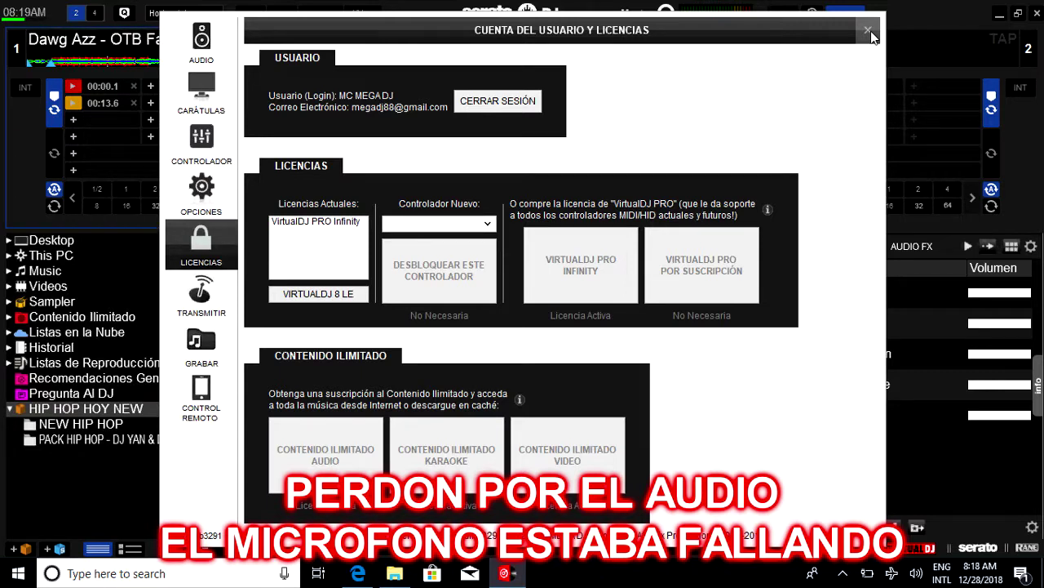
click(869, 31)
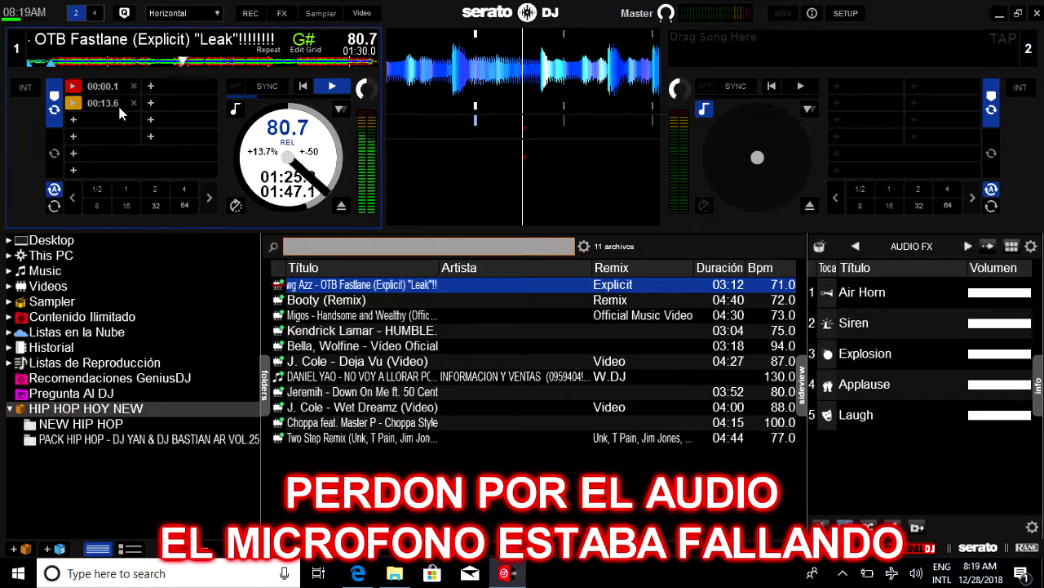
Load the Booty (Remix) track onto deck 2 and play it
drag(365, 301, 757, 167)
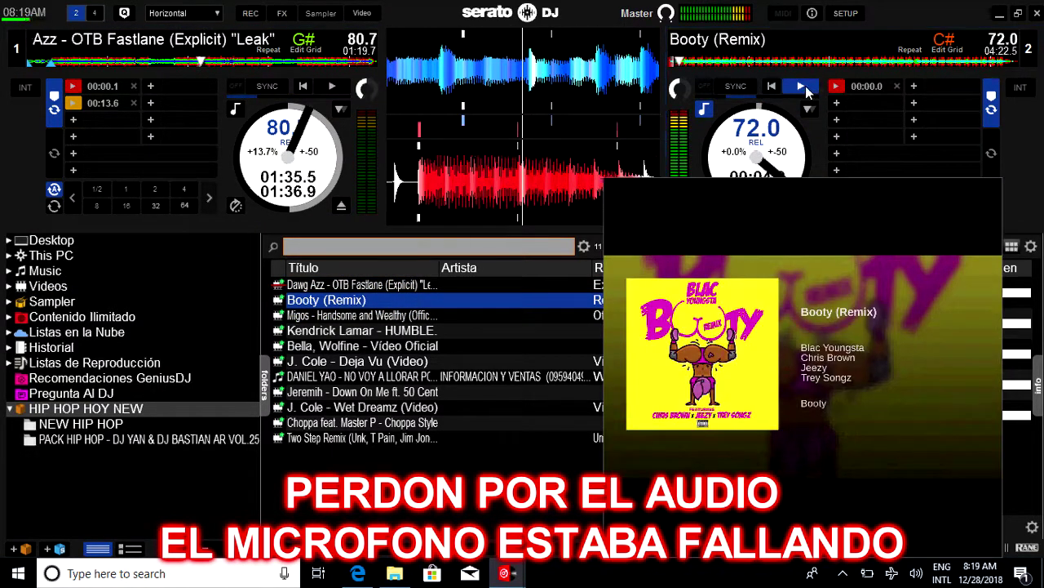
Minimize VirtualDJ, then shrink the floating video output window and place it over the desktop, clear of most of the Skins folder window
drag(805, 229, 432, 266)
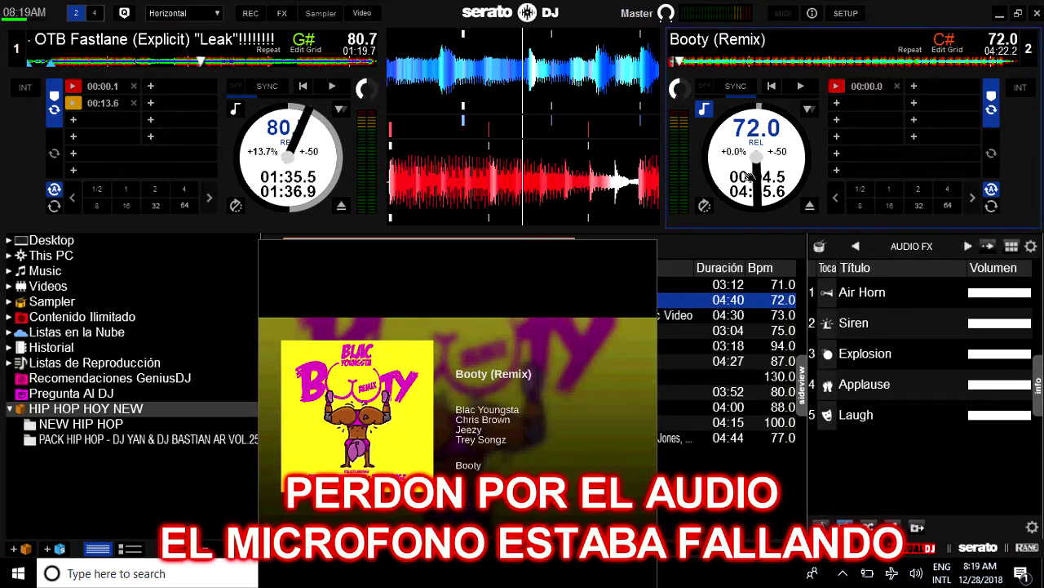
click(1000, 14)
drag(639, 42, 449, 38)
drag(483, 278, 846, 139)
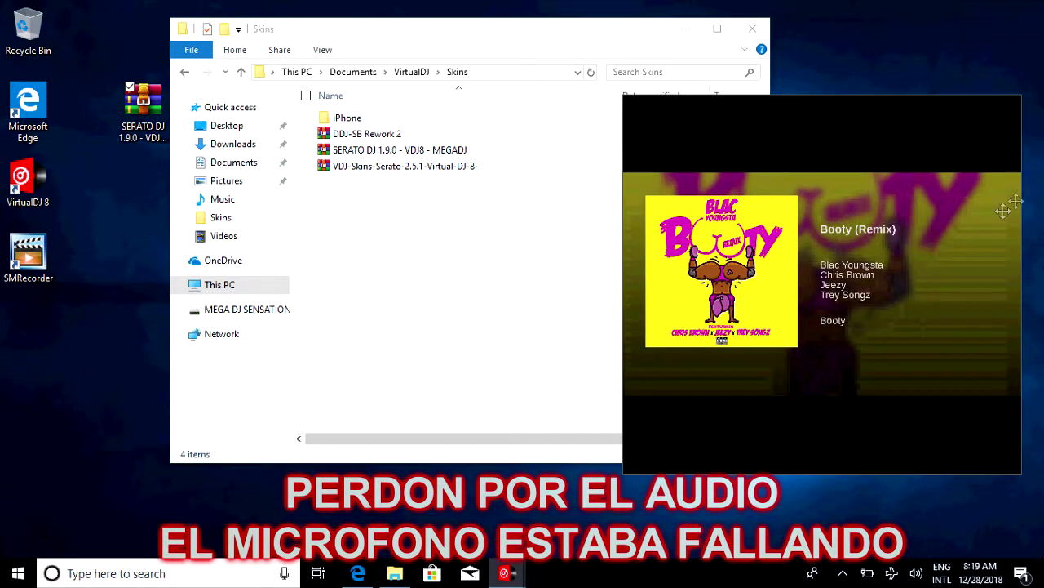
drag(1024, 191, 892, 190)
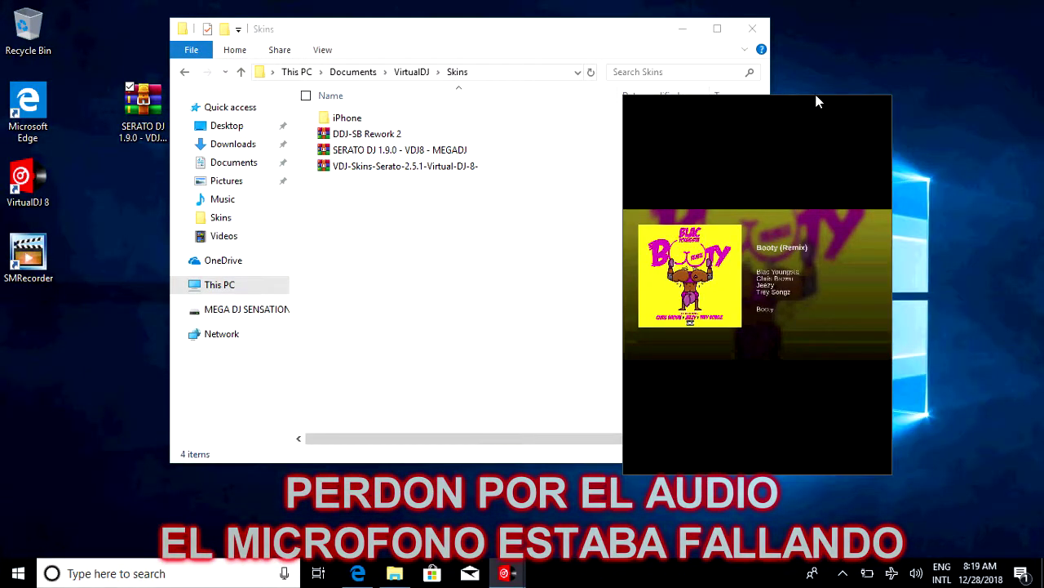
drag(817, 108, 925, 157)
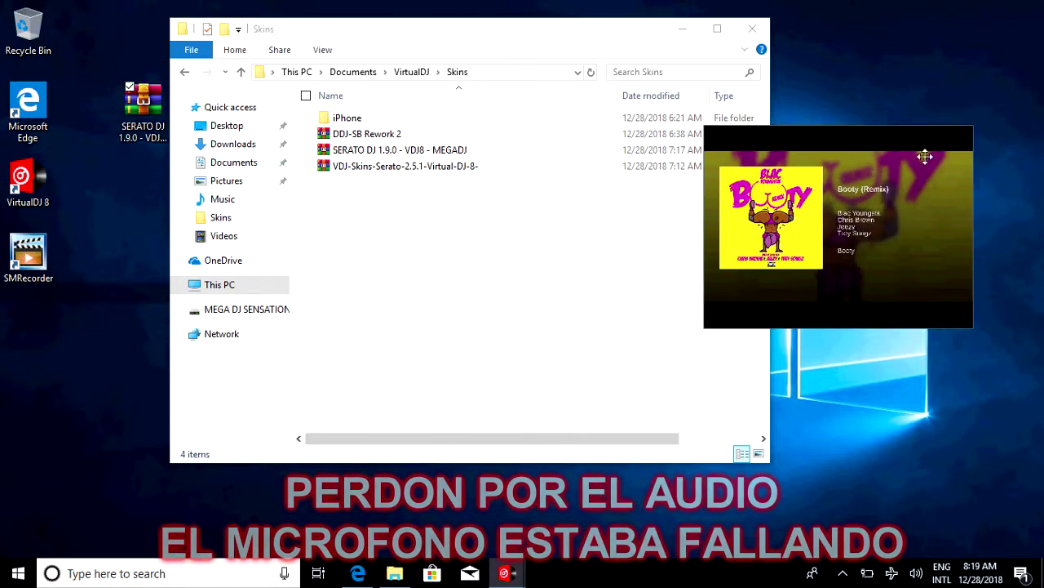
Move the Skins folder window away from the video output and enlarge it to show more of its file detail columns
drag(558, 38, 440, 36)
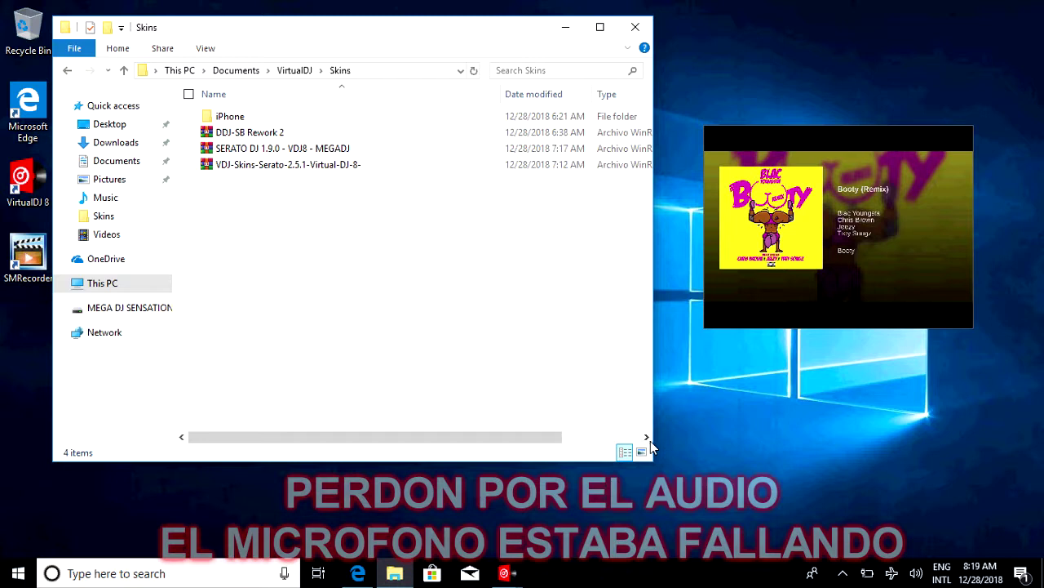
drag(653, 459, 735, 489)
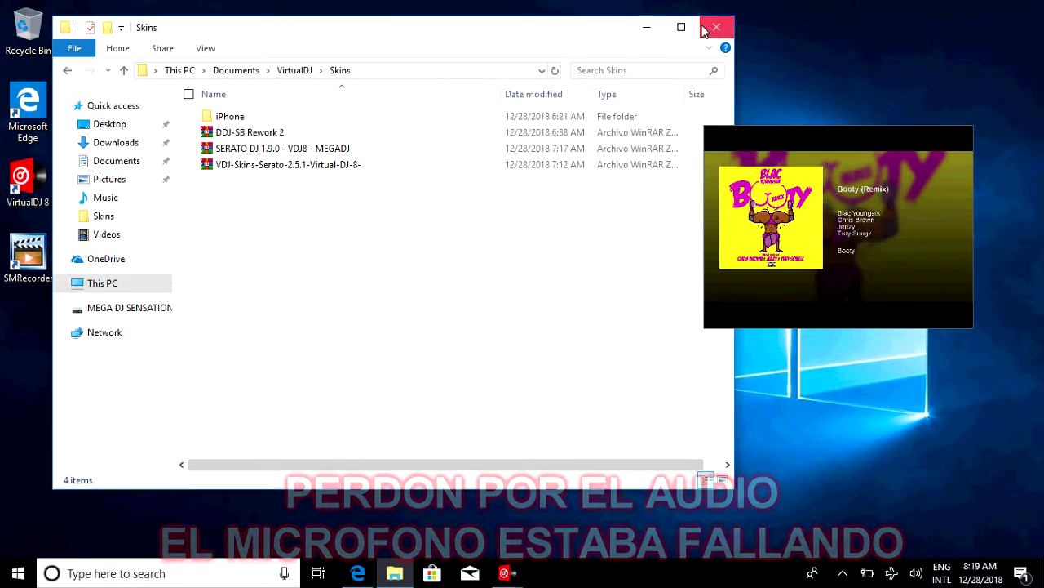